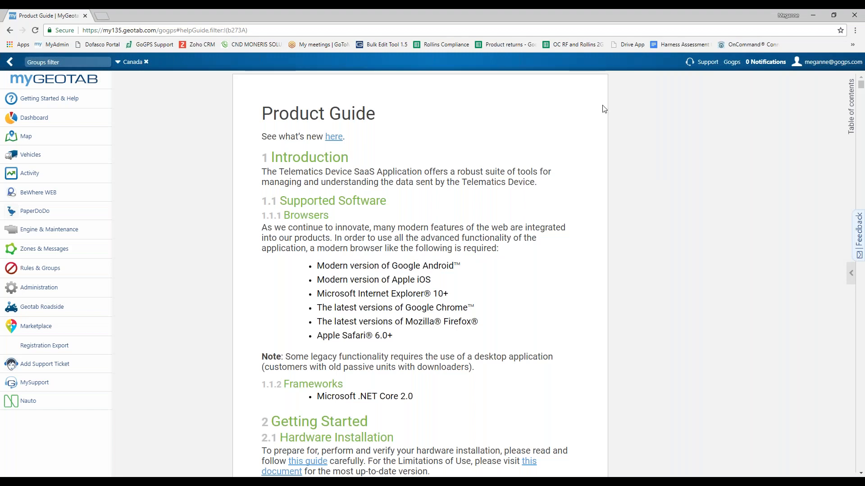
# Step: Open the Standard hours schedule for editing from the Work Hours list under Activity
pyautogui.click(65, 176)
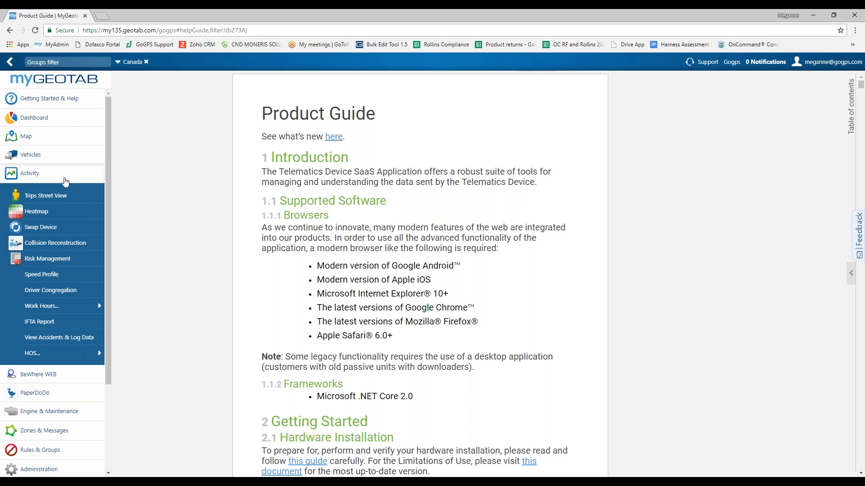
pyautogui.moveTo(61, 309)
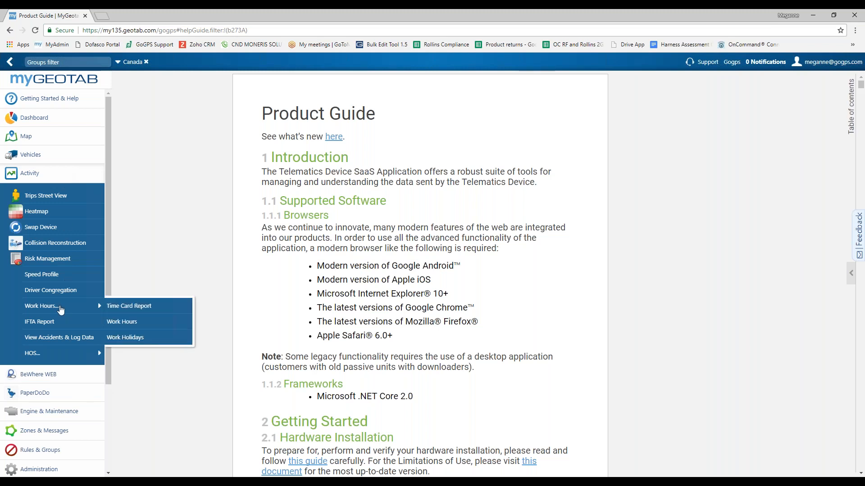
pyautogui.click(142, 323)
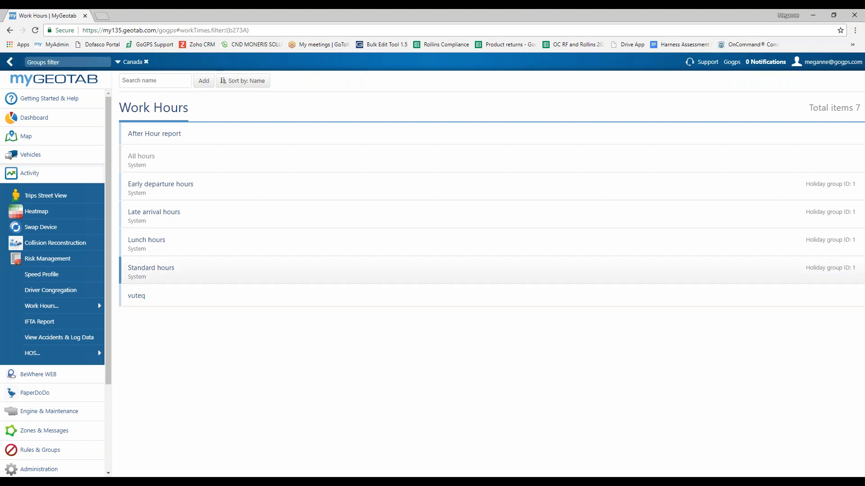
pyautogui.click(171, 273)
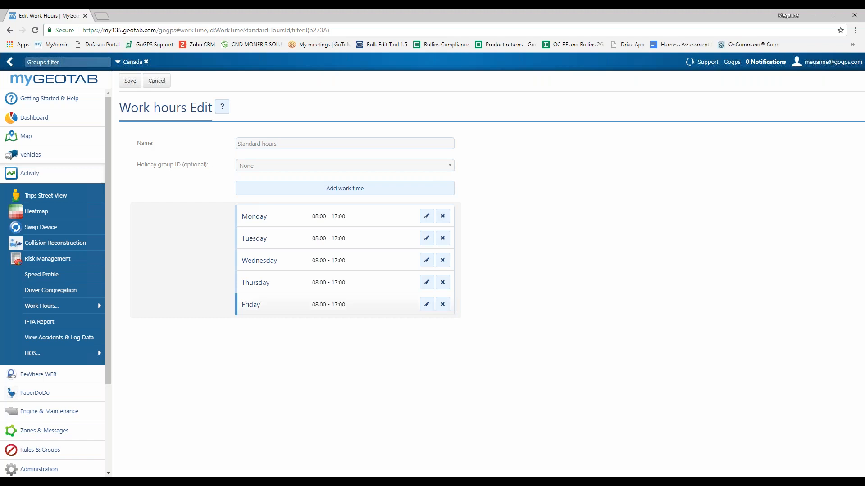
# Step: Set Monday's start time to 07:00 in the Standard hours schedule and accept the row
pyautogui.click(427, 216)
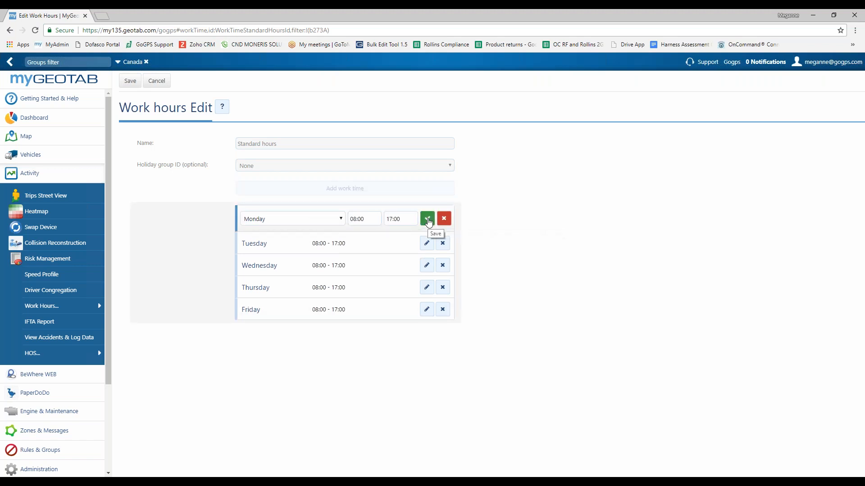
pyautogui.click(354, 219)
pyautogui.press('BackSpace')
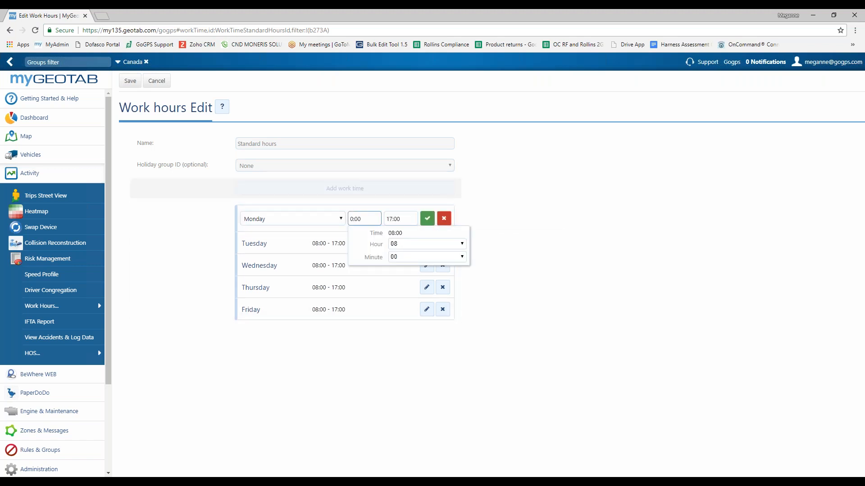
pyautogui.write('7')
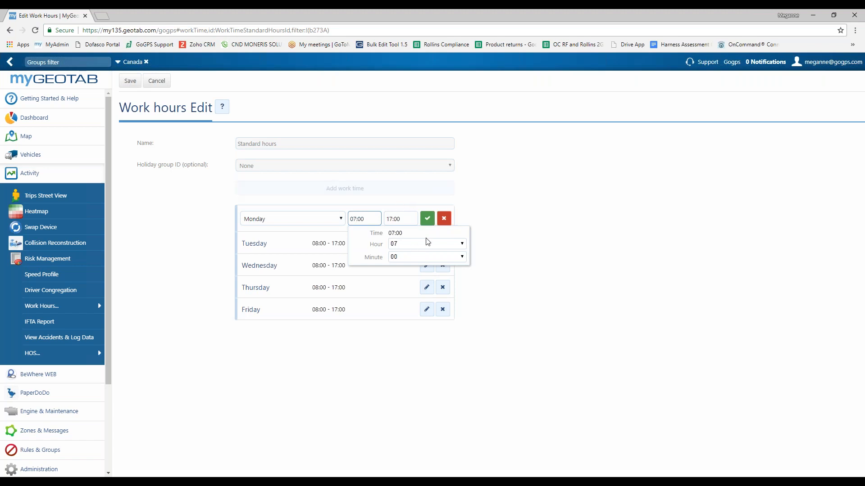
pyautogui.click(428, 220)
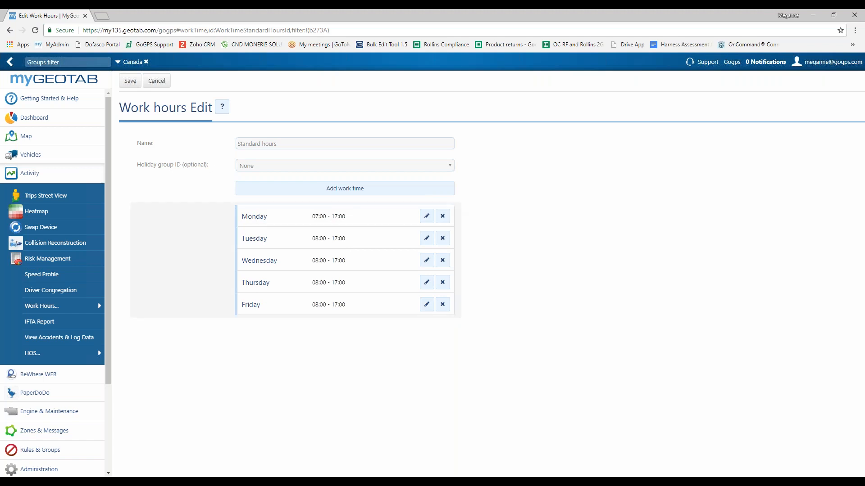
# Step: Set Tuesday's start time to 07:00 in the Standard hours schedule and accept the row
pyautogui.click(427, 239)
pyautogui.click(354, 238)
pyautogui.press('BackSpace')
pyautogui.write('7:00')
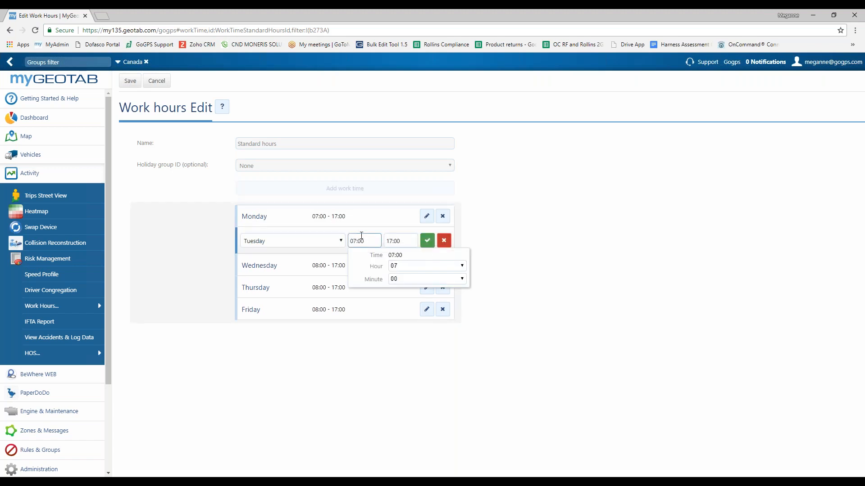
pyautogui.click(427, 241)
# Step: Set Wednesday's start time to 07:00 in the Standard hours schedule and accept the row
pyautogui.click(426, 261)
pyautogui.click(354, 263)
pyautogui.press('BackSpace')
pyautogui.write('7:00')
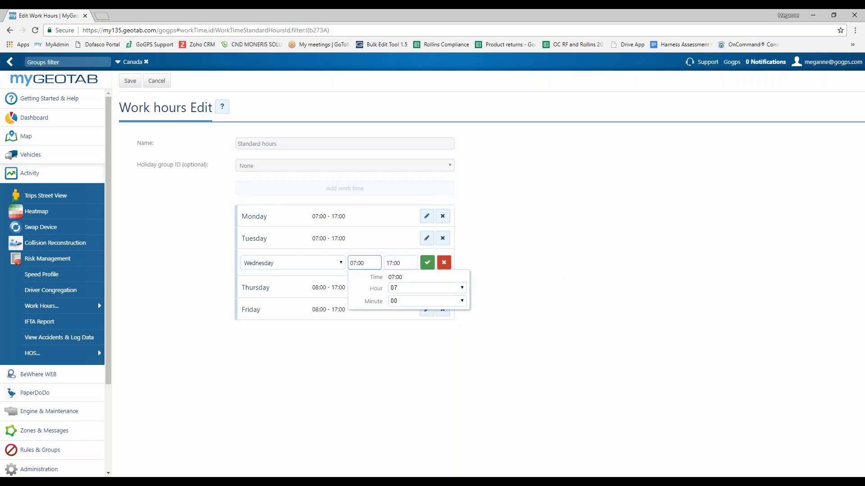
pyautogui.click(427, 263)
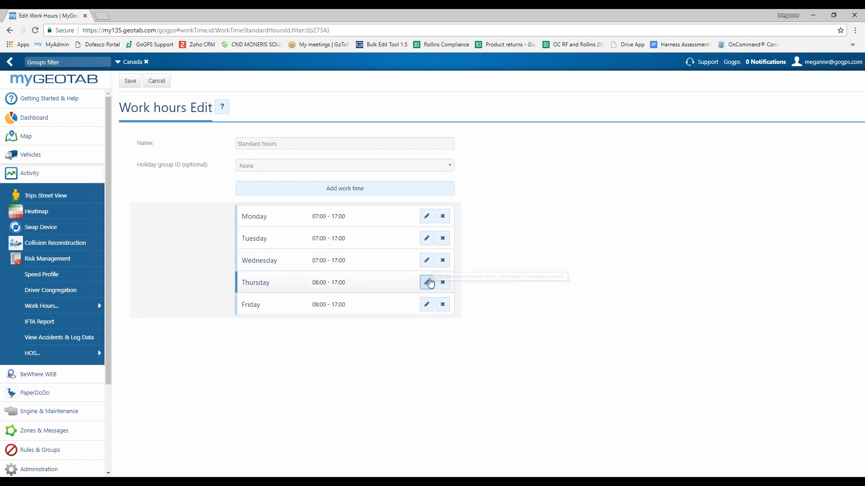
# Step: Set Thursday's start time to 07:00 in the Standard hours schedule and accept the row
pyautogui.click(426, 283)
pyautogui.click(356, 283)
pyautogui.press('BackSpace')
pyautogui.write('7:00')
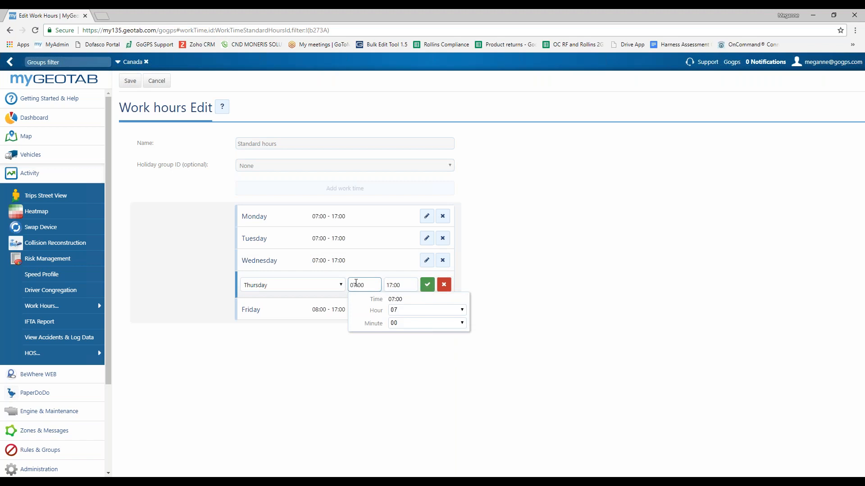
pyautogui.click(426, 284)
# Step: Set Friday's start time to 07:00 in the Standard hours schedule and accept the row
pyautogui.click(428, 308)
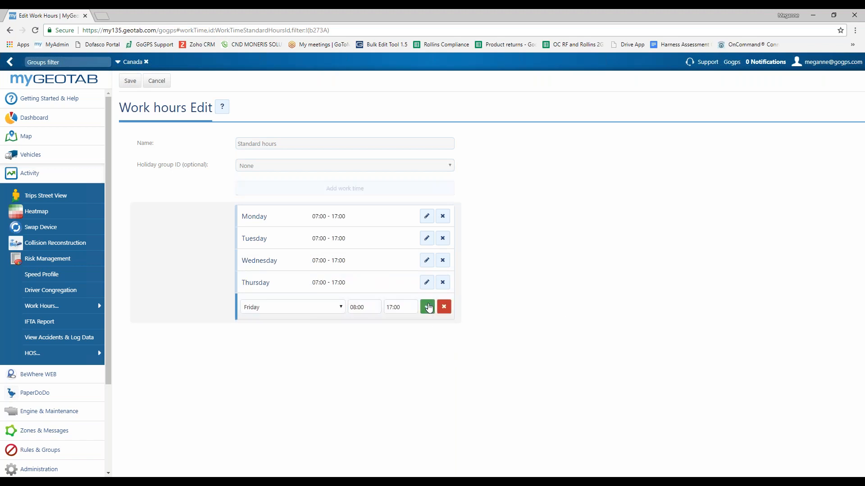
pyautogui.click(356, 307)
pyautogui.press('BackSpace')
pyautogui.write('7')
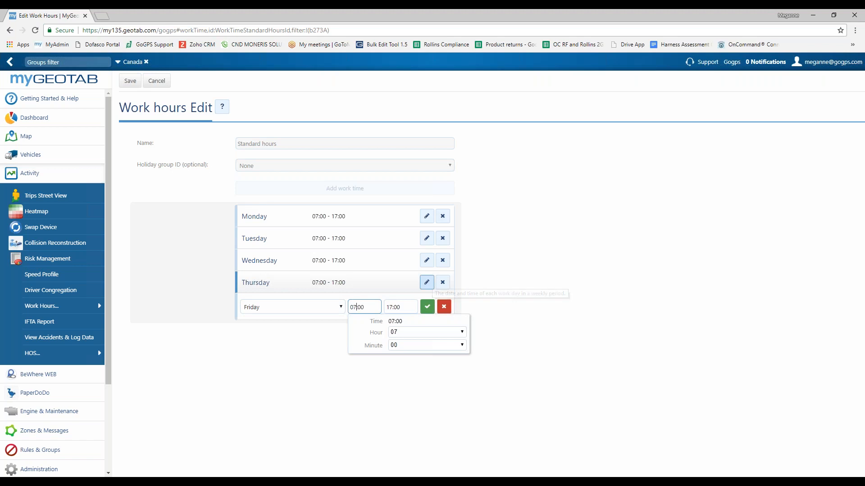
pyautogui.click(427, 307)
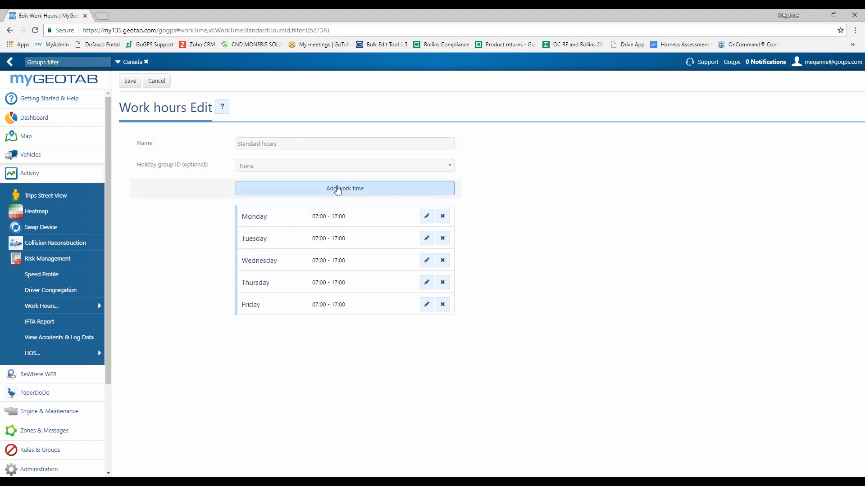
# Step: Add a Saturday work time from 08:00 to 12:00 to the Standard hours schedule and save the schedule
pyautogui.click(390, 192)
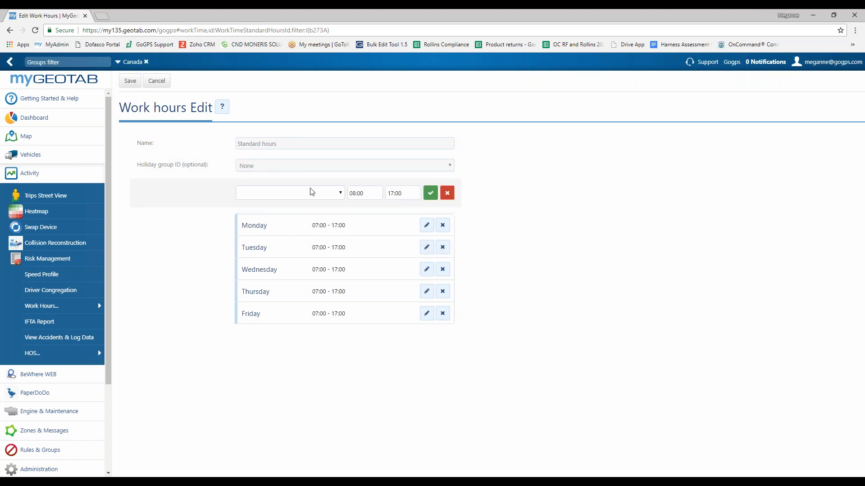
pyautogui.click(337, 195)
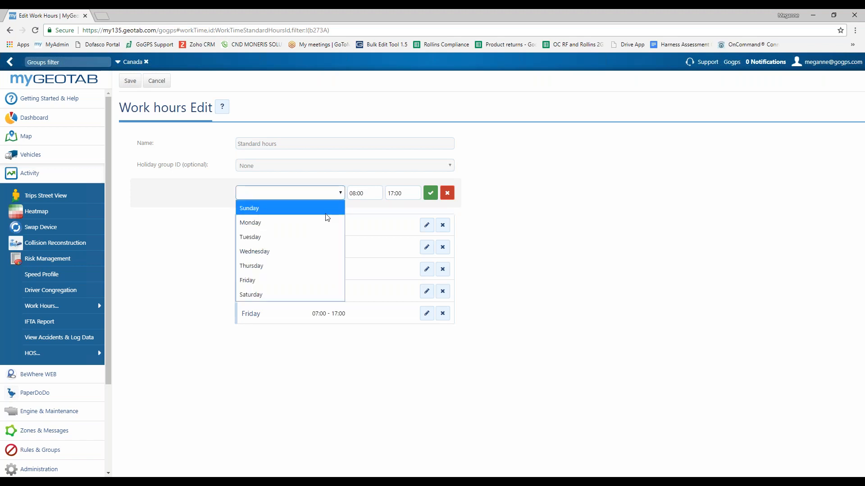
pyautogui.click(275, 294)
pyautogui.click(353, 194)
pyautogui.click(405, 194)
pyautogui.write('2:')
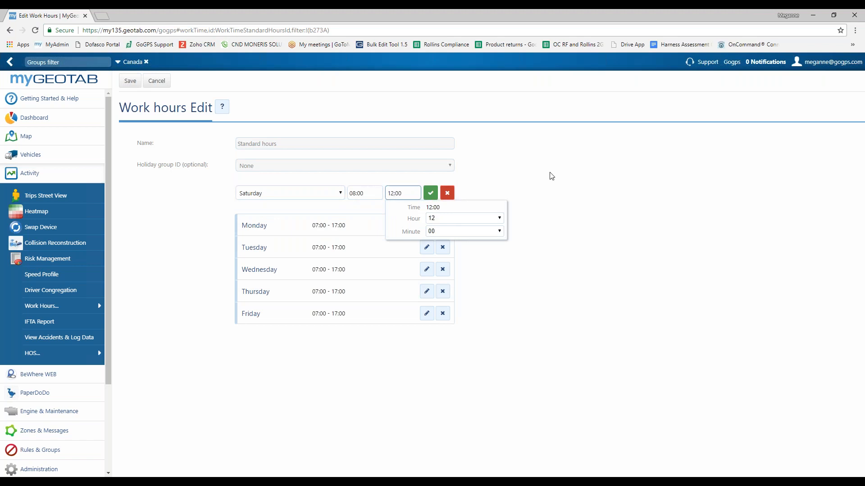
pyautogui.click(432, 194)
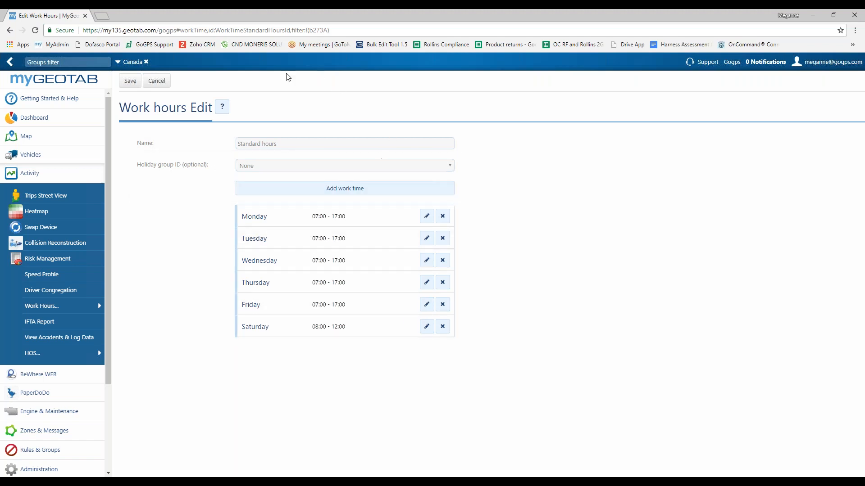
pyautogui.click(130, 82)
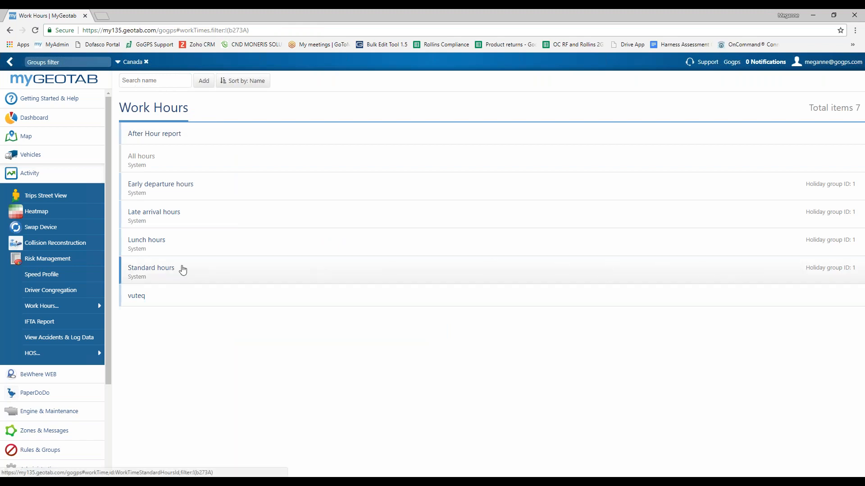
# Step: Create a new work hours schedule named Service group with a Tuesday work time from 08:00 to 17:00
pyautogui.click(206, 85)
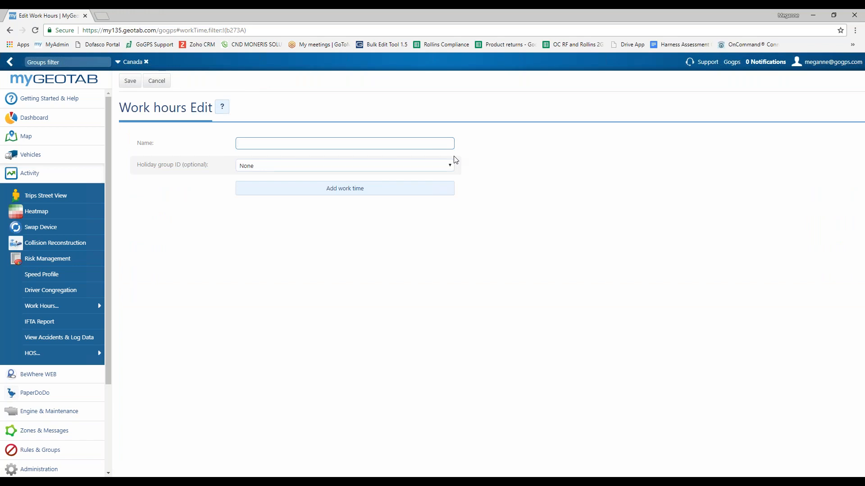
pyautogui.write('ervice group')
pyautogui.click(383, 191)
pyautogui.click(341, 193)
pyautogui.click(309, 234)
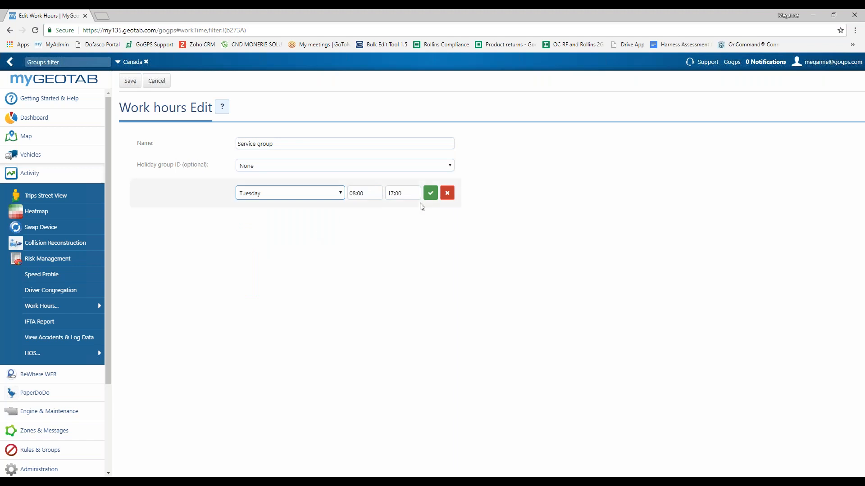
pyautogui.click(430, 194)
# Step: Add a Thursday work time from 08:00 to 17:00 to the Service group schedule and save the schedule
pyautogui.click(321, 191)
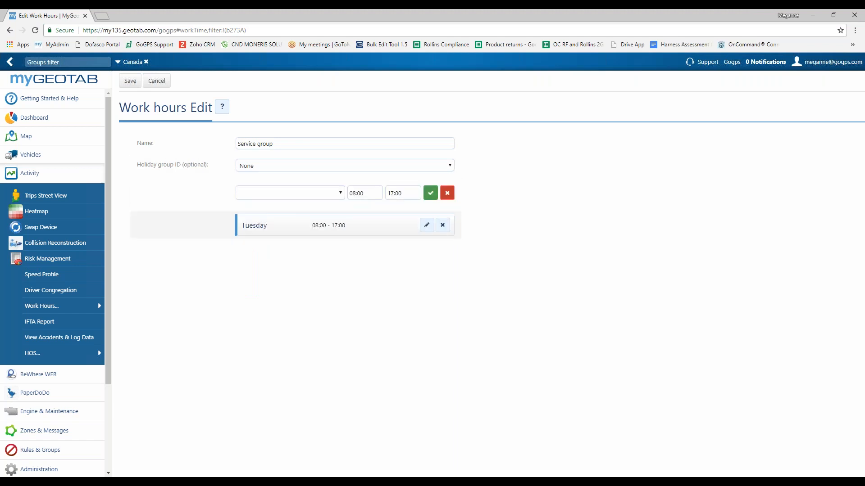
pyautogui.click(340, 192)
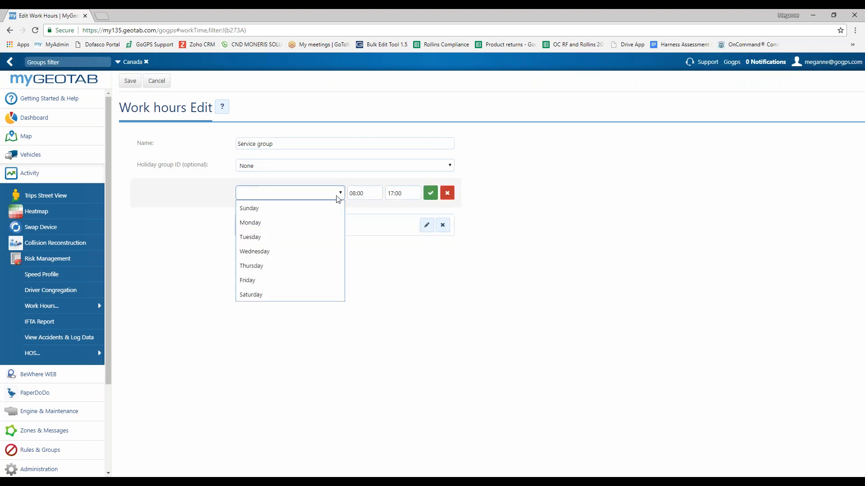
pyautogui.click(296, 266)
pyautogui.click(430, 193)
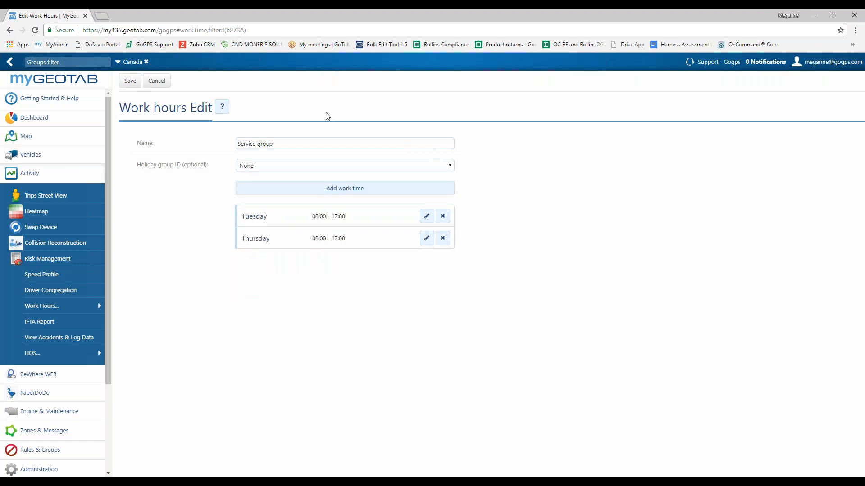
pyautogui.click(128, 83)
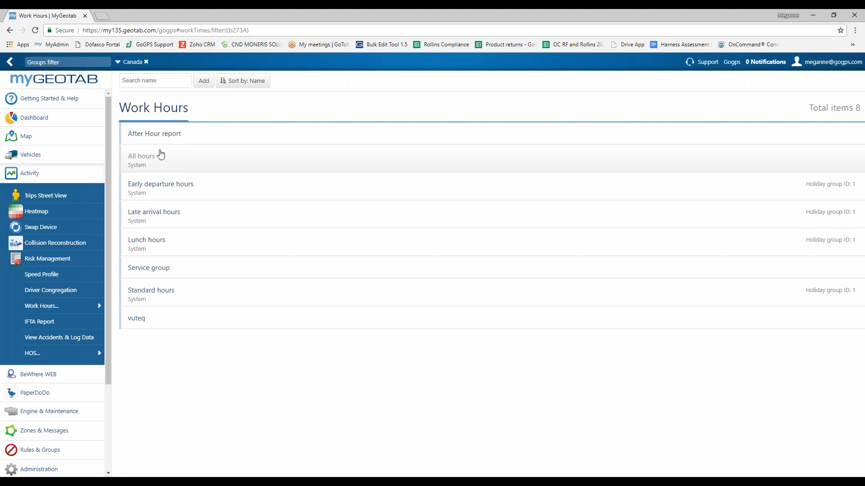
# Step: Open the Dodge Journey (2015) for editing from the vehicle list and show its detailed device info with the work time setting
pyautogui.click(44, 160)
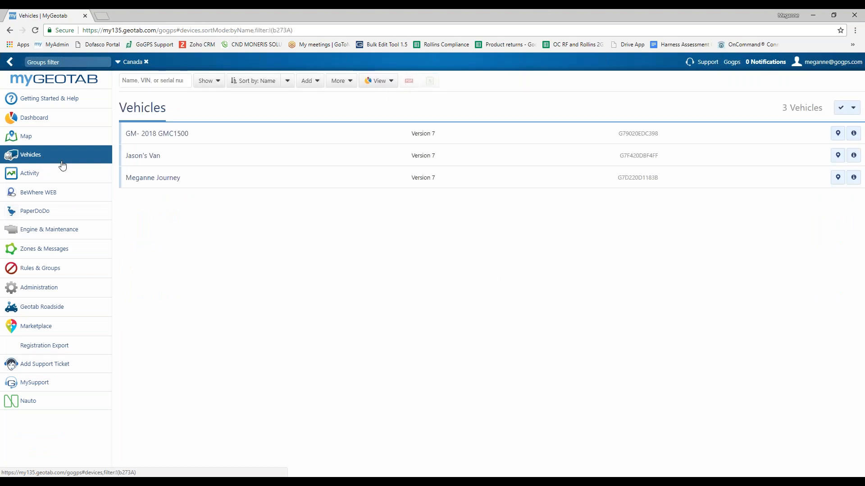
pyautogui.click(182, 163)
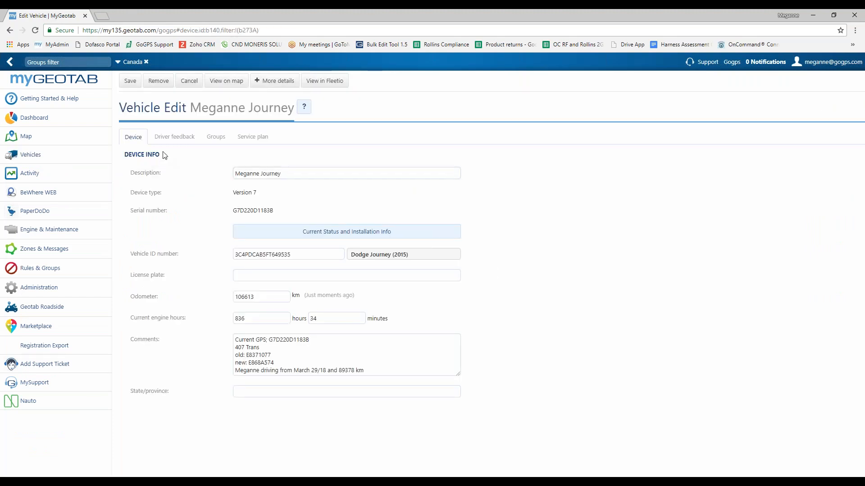
pyautogui.click(275, 84)
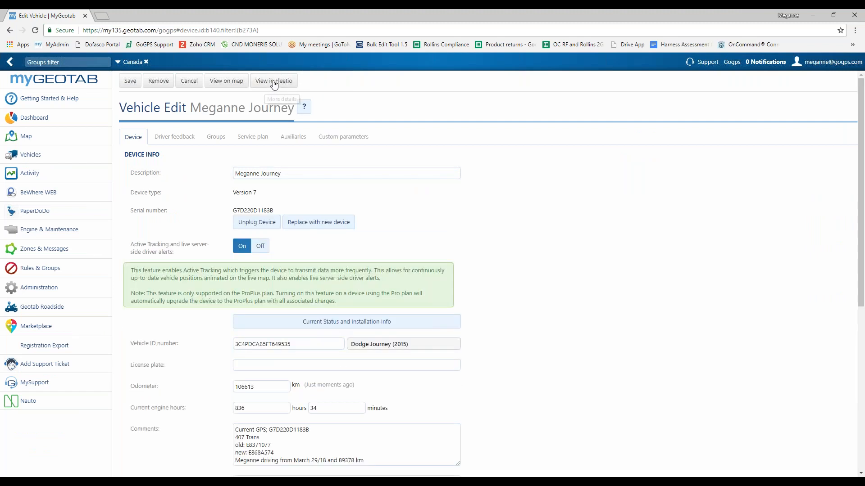
pyautogui.scroll(-1, 579, 302)
pyautogui.scroll(-3, 586, 309)
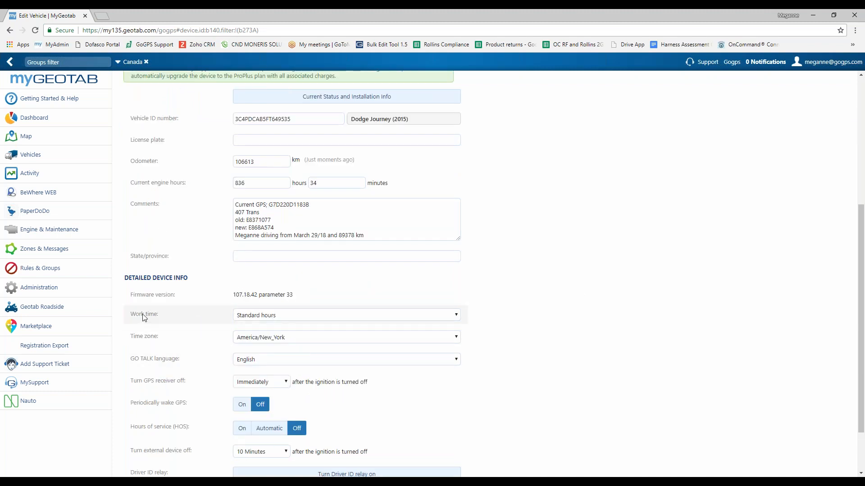
# Step: Set the vehicle's work time to Service group
pyautogui.moveTo(155, 313)
pyautogui.click(294, 315)
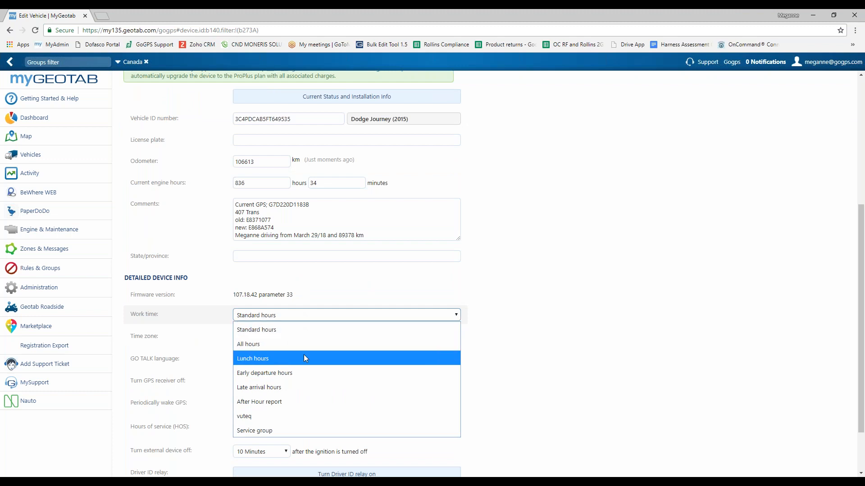
pyautogui.click(279, 432)
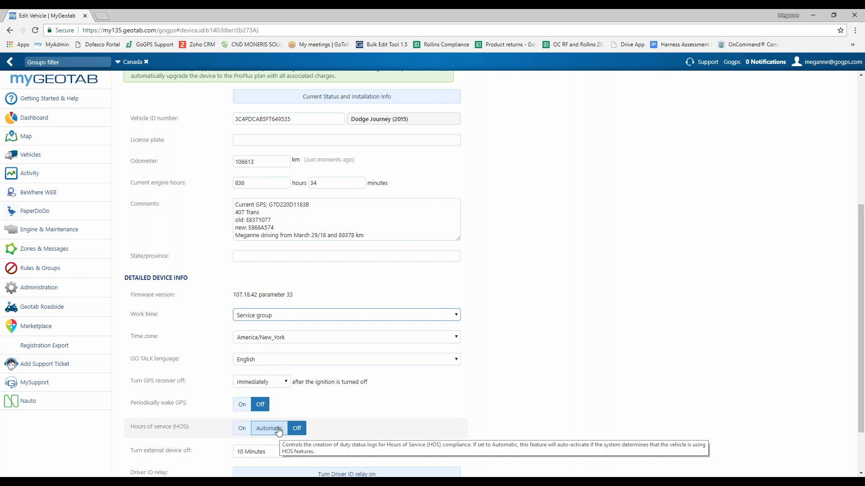
# Step: Set the vehicle's work time back to Standard hours and review the available schedules without changing the selection
pyautogui.click(317, 318)
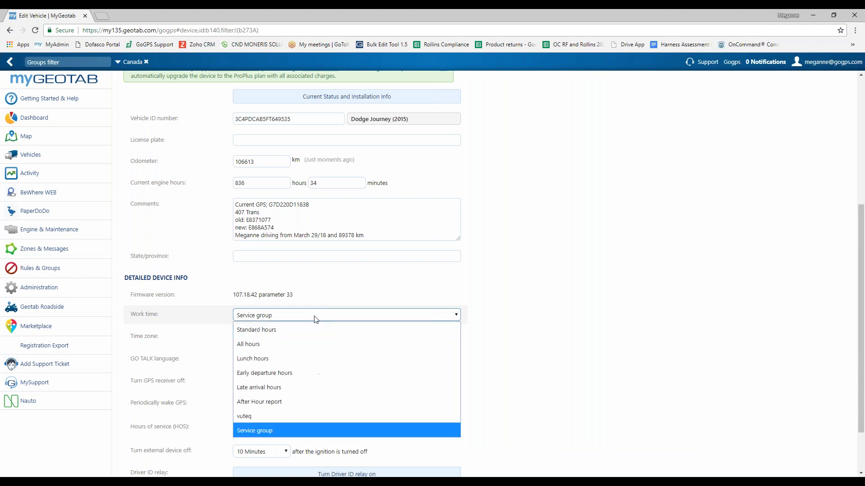
pyautogui.click(301, 336)
pyautogui.click(316, 316)
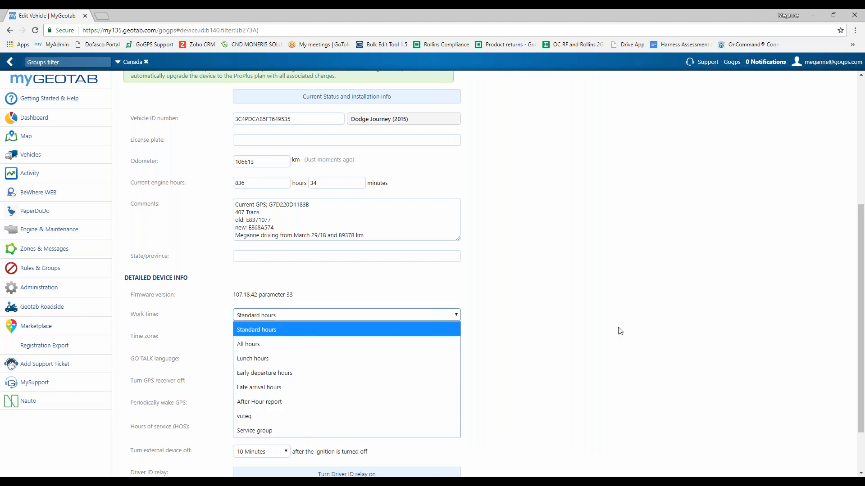
pyautogui.click(643, 325)
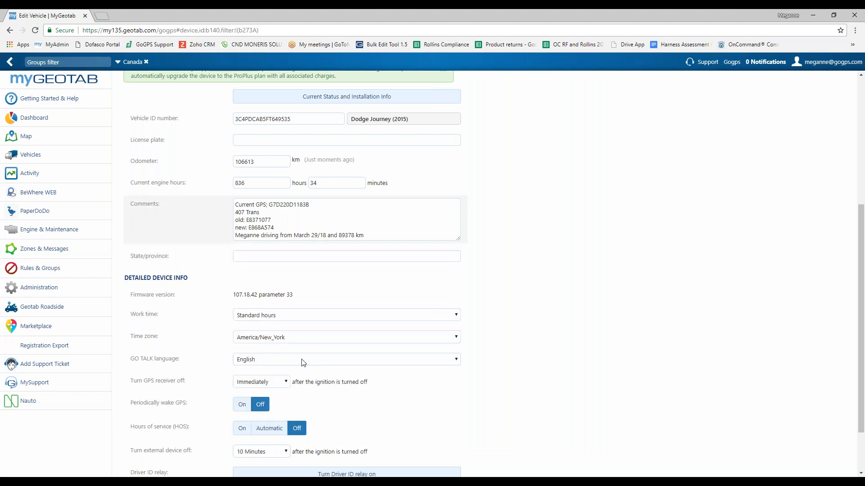
# Step: Save the Dodge Journey's settings and return to the vehicle list
pyautogui.scroll(3, 449, 319)
pyautogui.scroll(2, 473, 318)
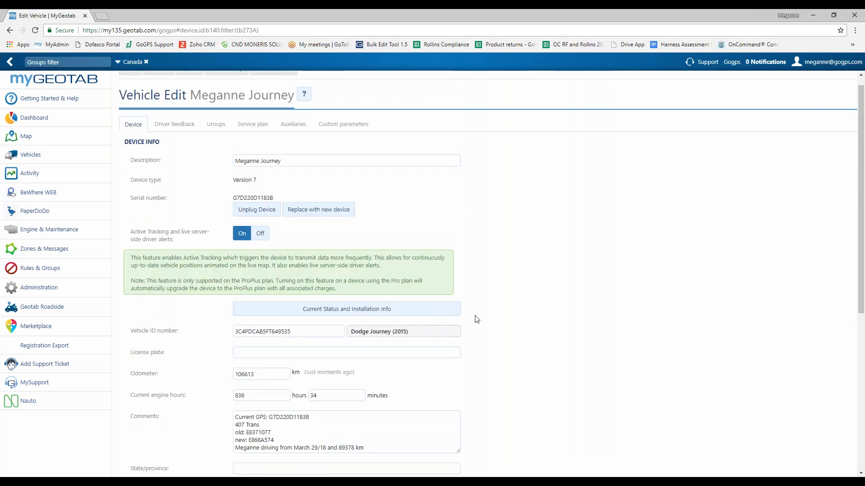
pyautogui.click(136, 87)
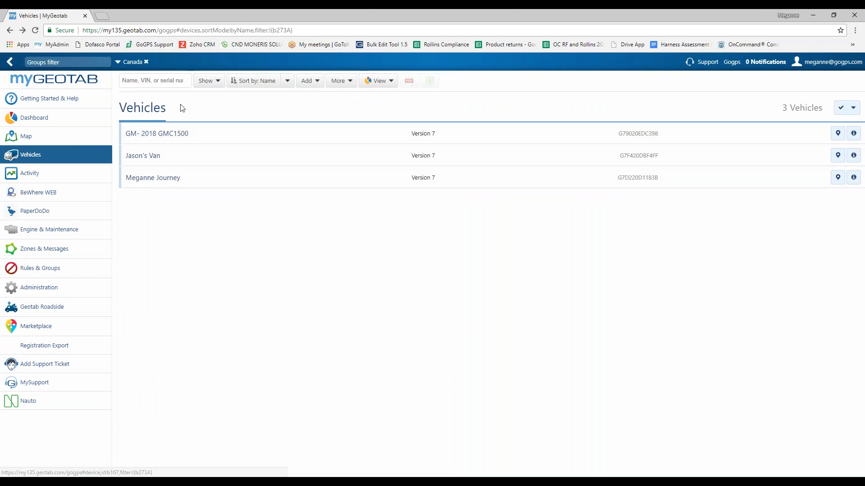
# Step: Select all visible vehicles in the list and open them together for editing
pyautogui.click(854, 110)
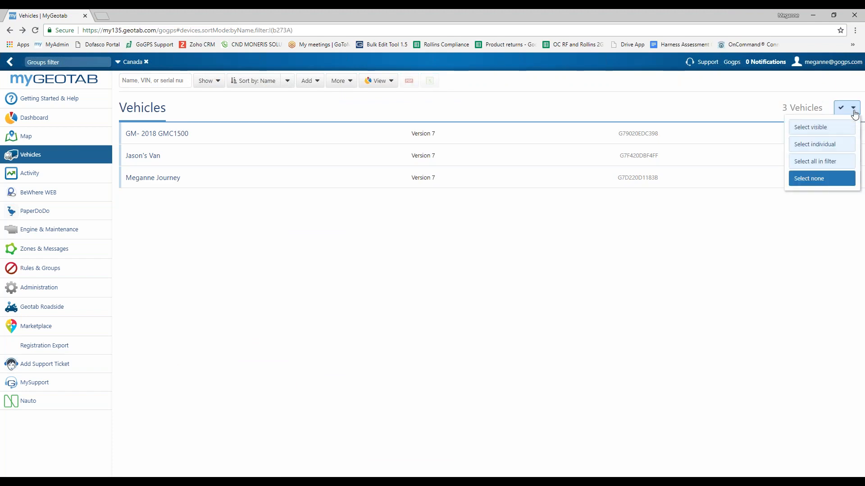
pyautogui.click(835, 128)
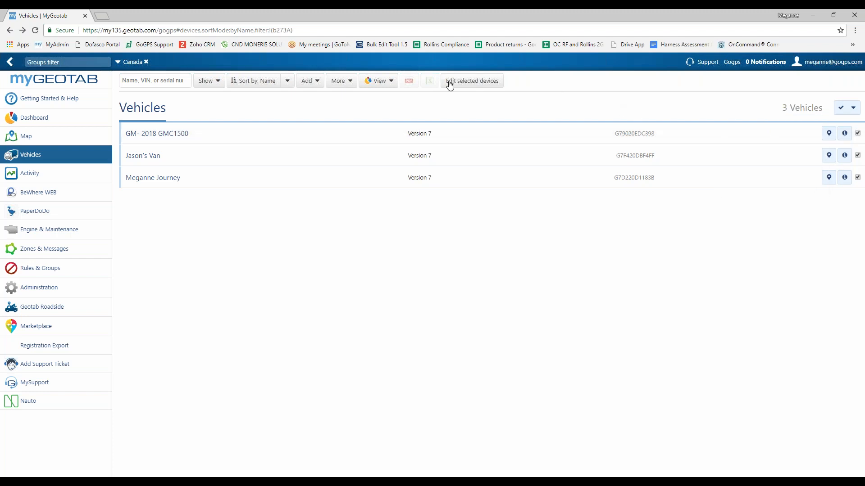
pyautogui.click(480, 82)
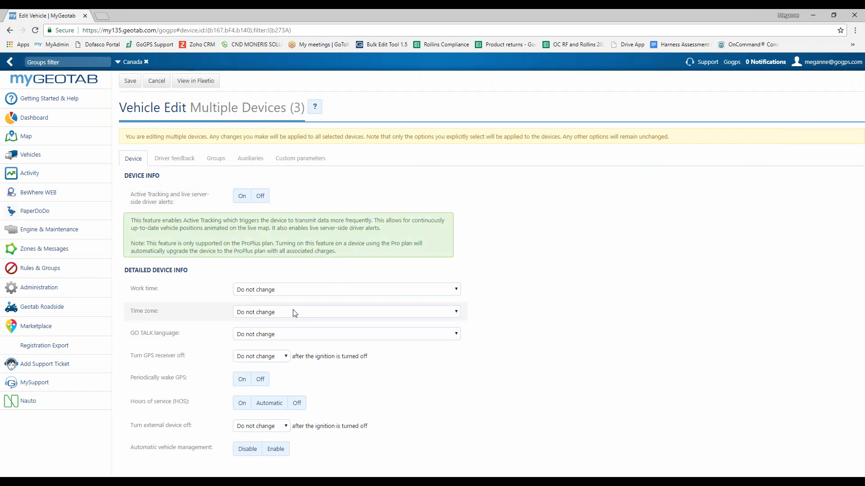
# Step: Set the work time of the selected vehicles to Standard hours, then save and accept the changes
pyautogui.click(294, 289)
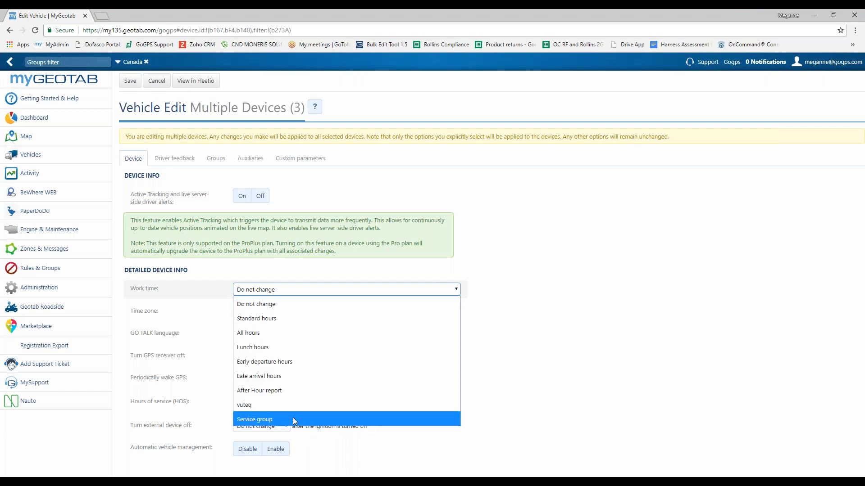
pyautogui.click(270, 320)
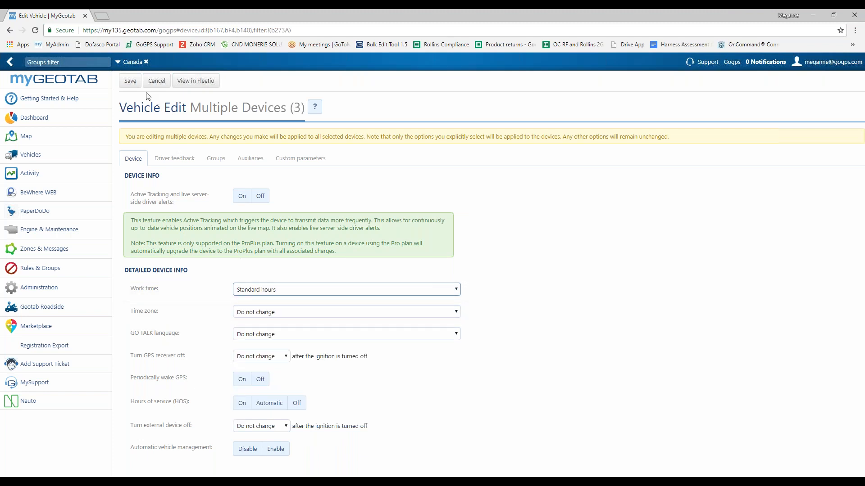
pyautogui.click(130, 83)
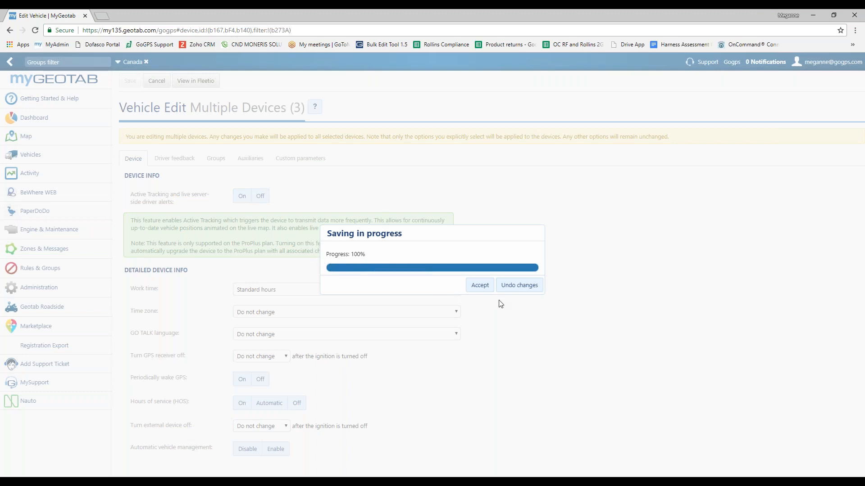
pyautogui.click(479, 285)
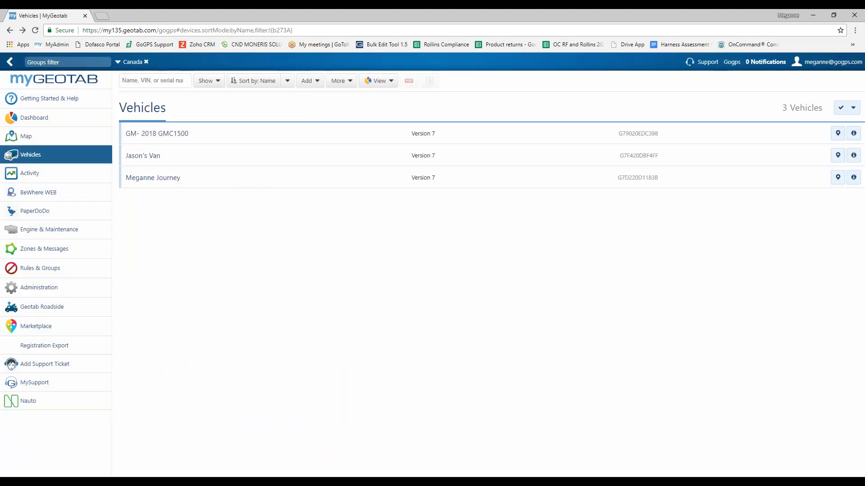